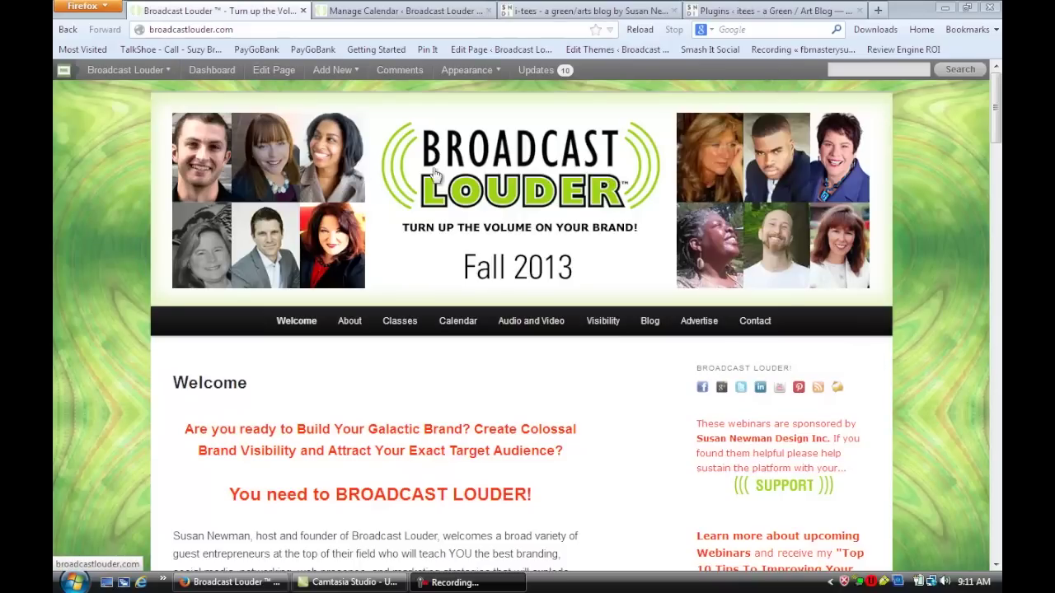
Go from the public site to the dashboard, review the installed plugins, and reach Plugins > Add New
click(202, 70)
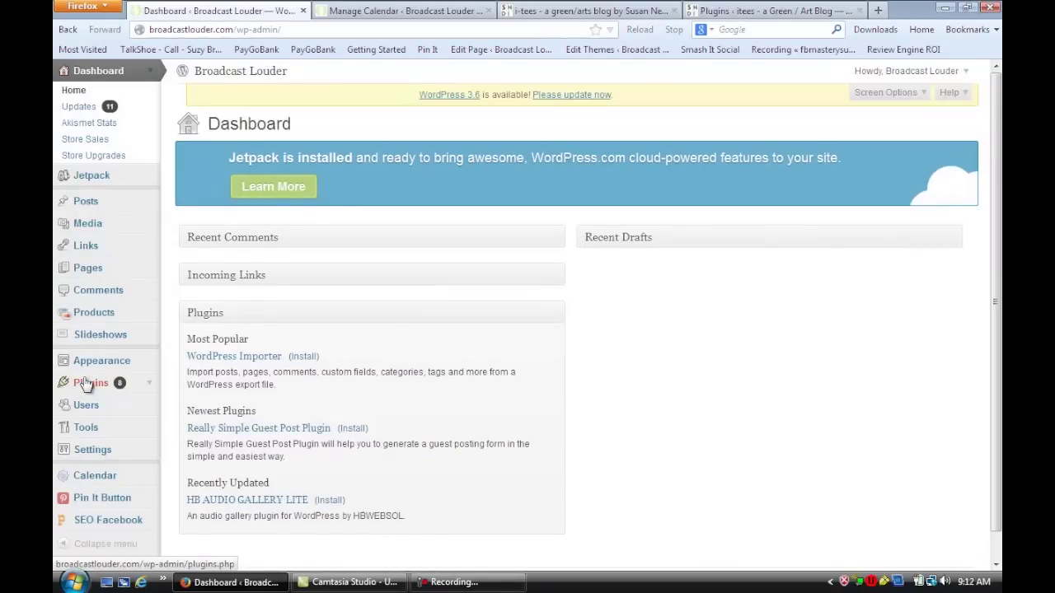
click(87, 384)
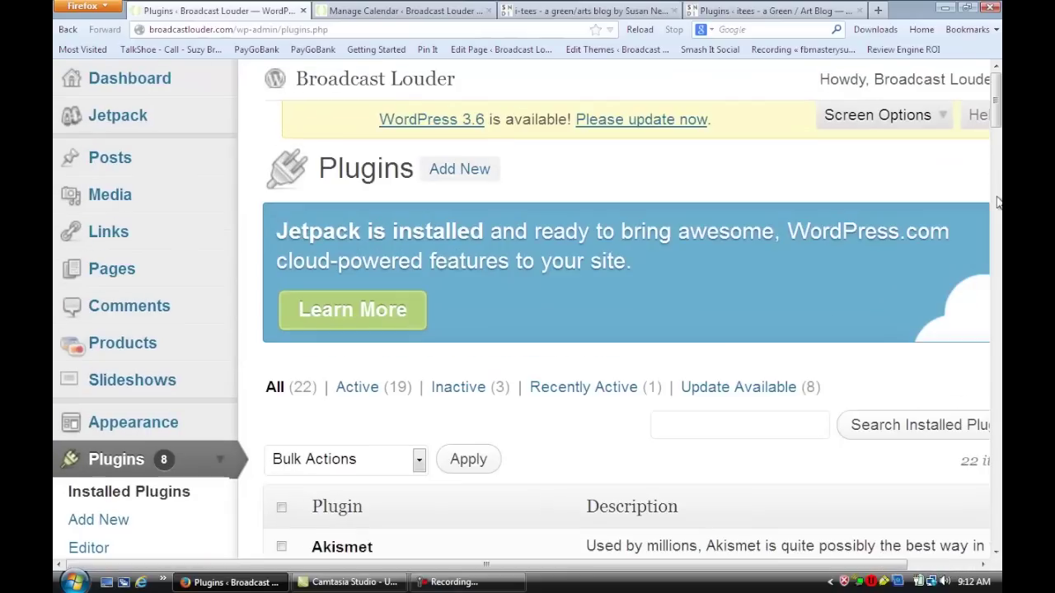
key(ctrl+plus)
scroll(997, 214, down, 10)
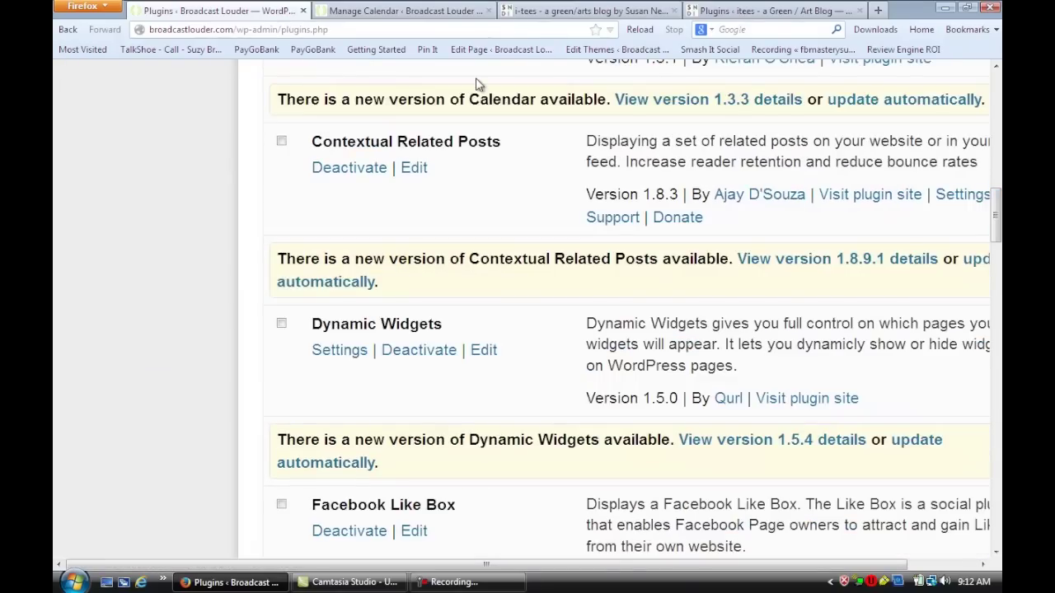
scroll(476, 84, up, 4)
scroll(476, 85, down, 1)
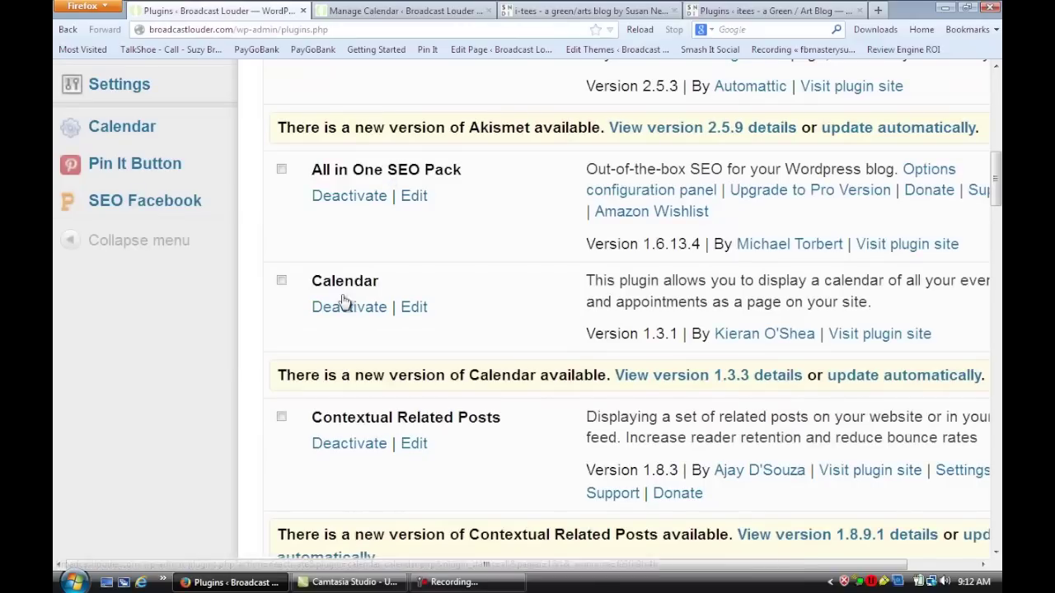
scroll(99, 146, up, 6)
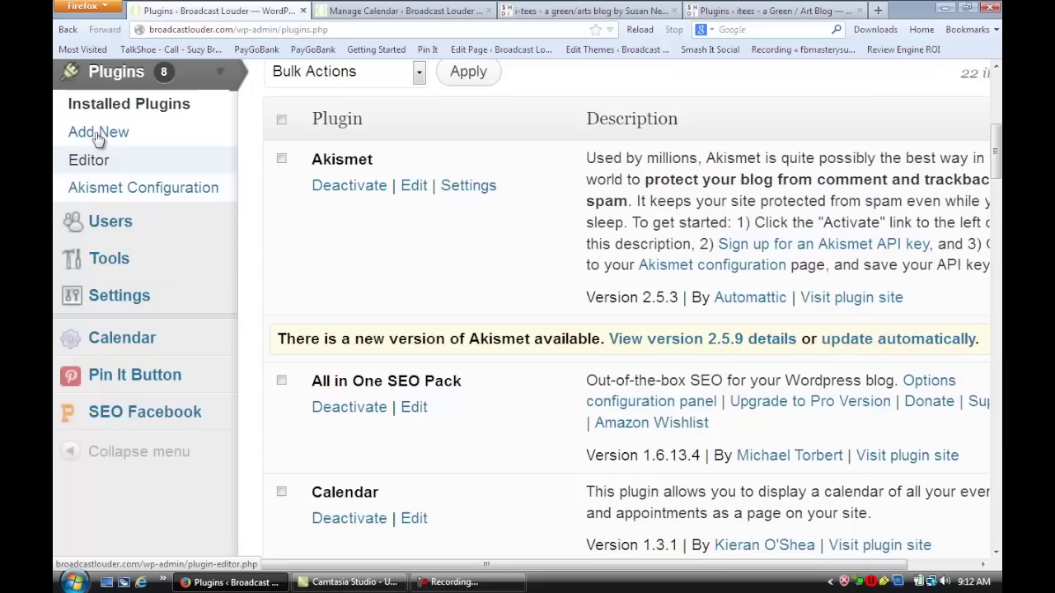
scroll(93, 336, up, 1)
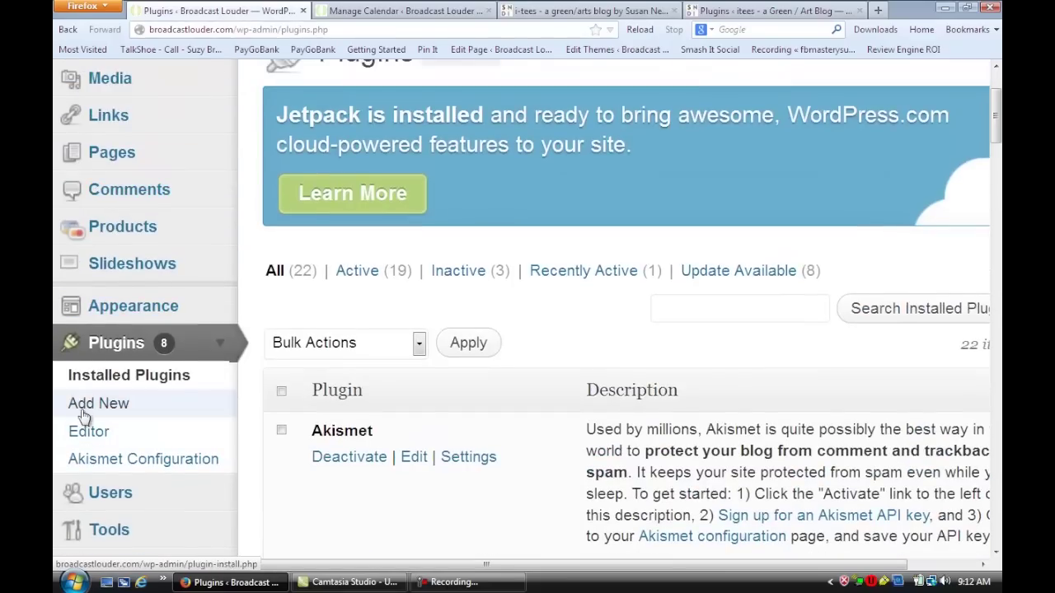
click(88, 410)
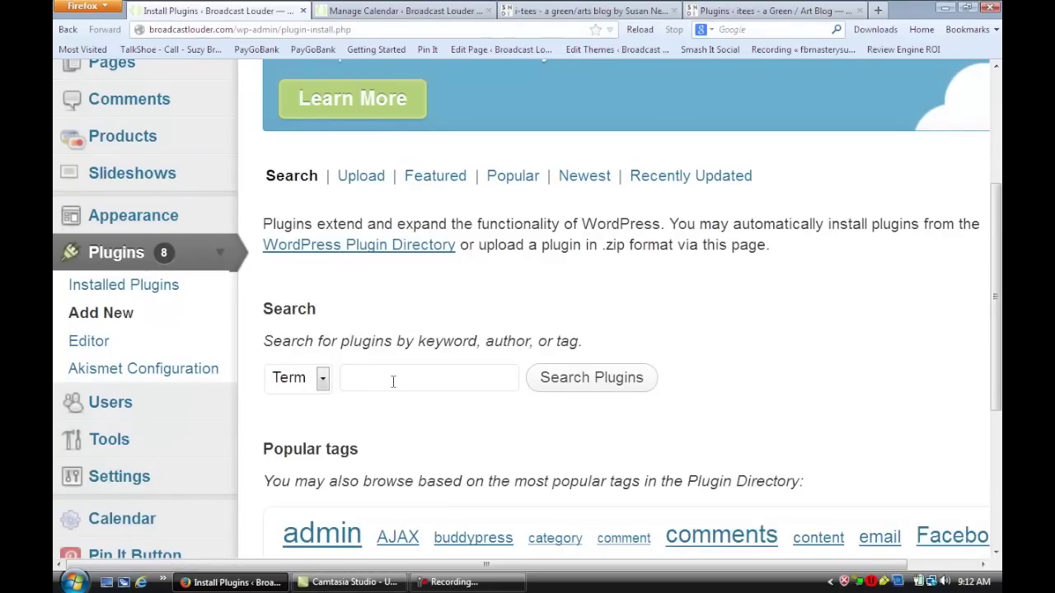
key(ctrl+0)
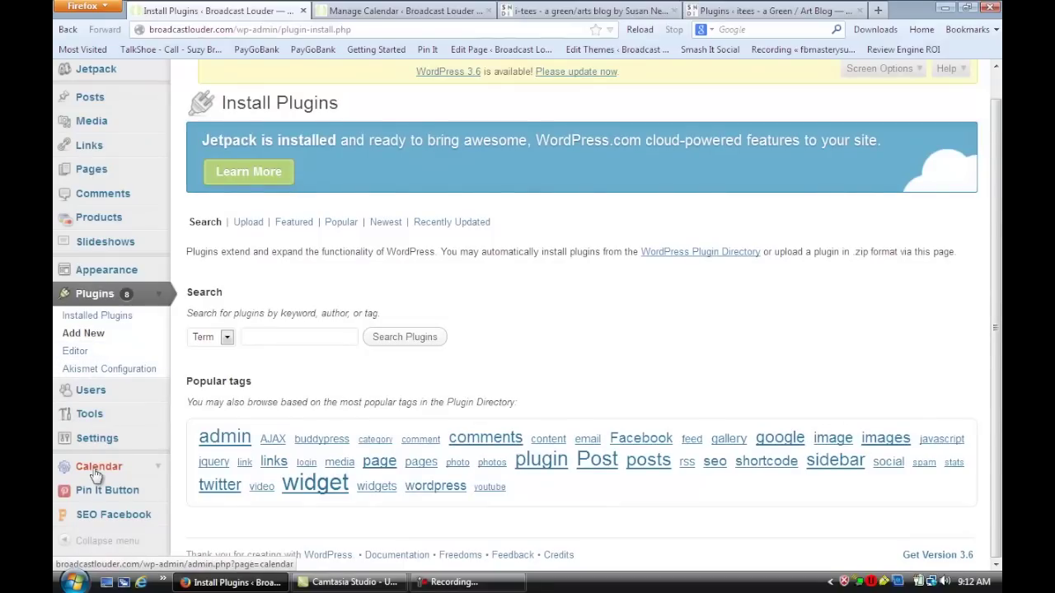
On Manage Calendar, enter the person's name as the event title and 'joins Broadcast Louder' as the description
click(372, 12)
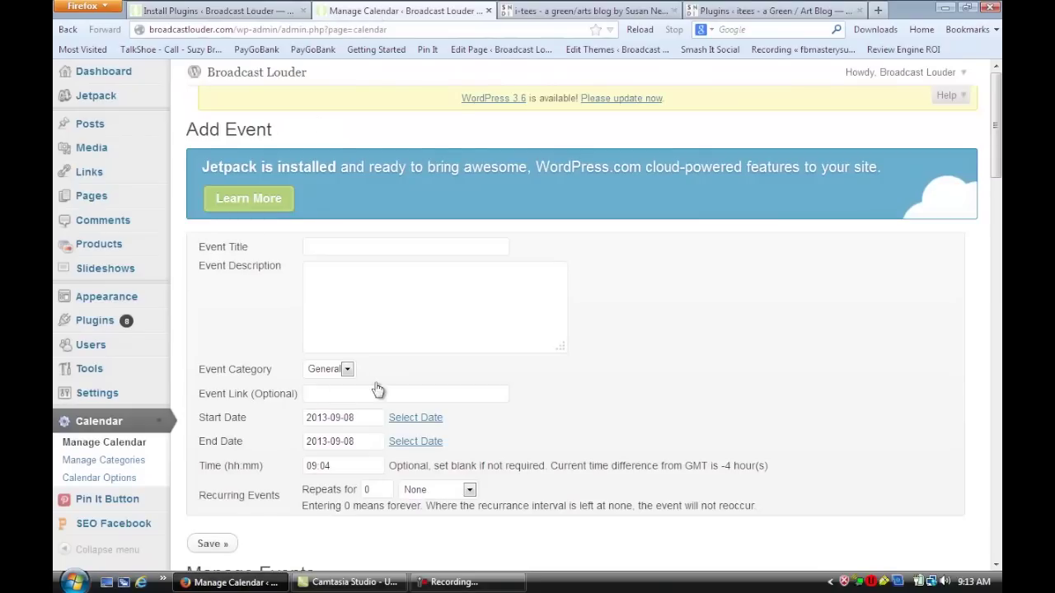
scroll(384, 313, down, 2)
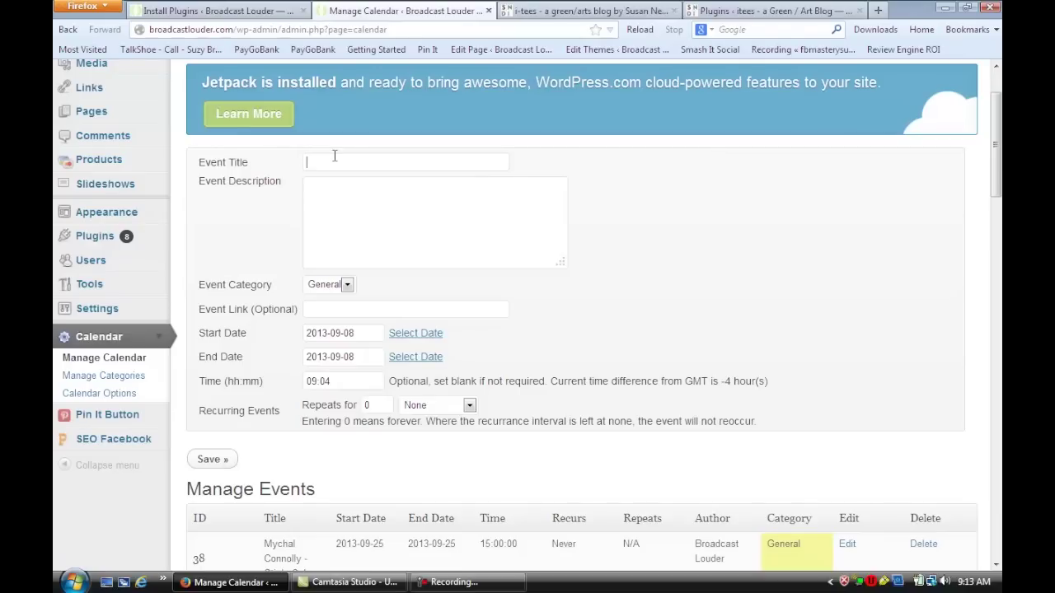
click(334, 188)
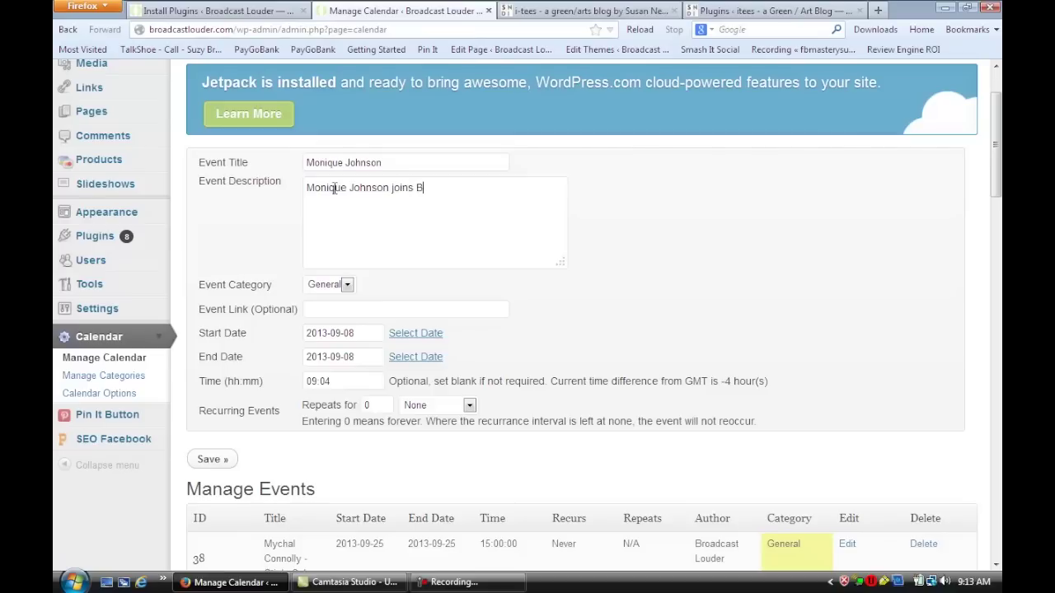
text(roadcast Louder)
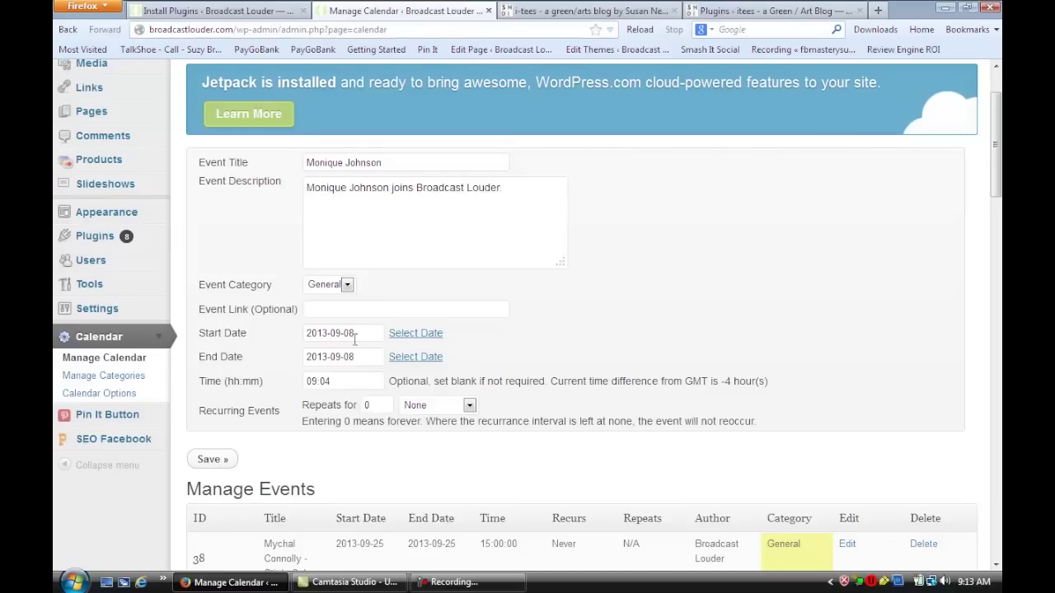
text(.)
click(429, 334)
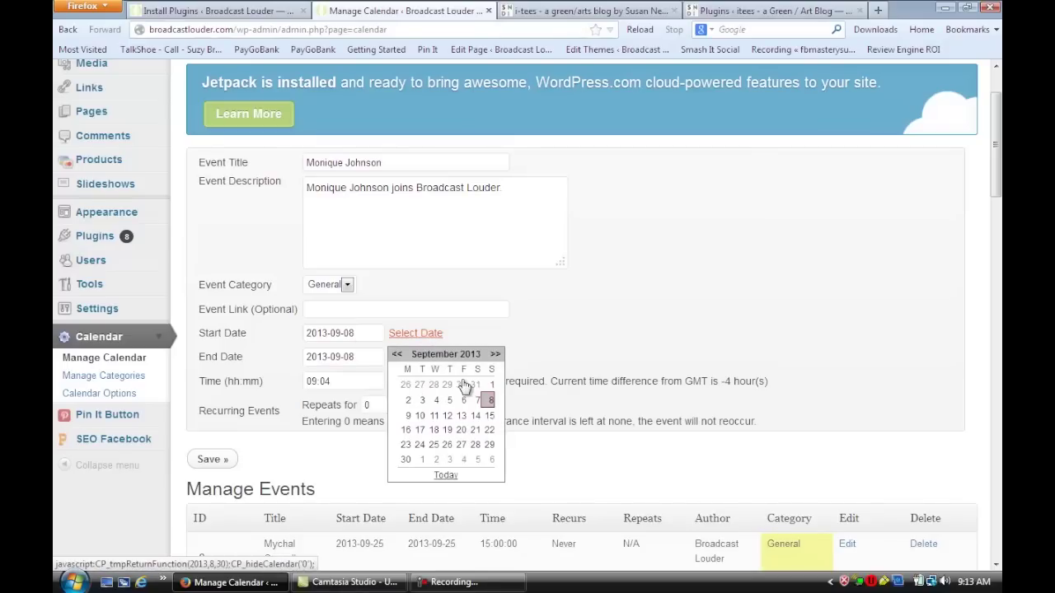
Date the event October 2, 2013, replacing the time 09:04 with 15:00
click(496, 355)
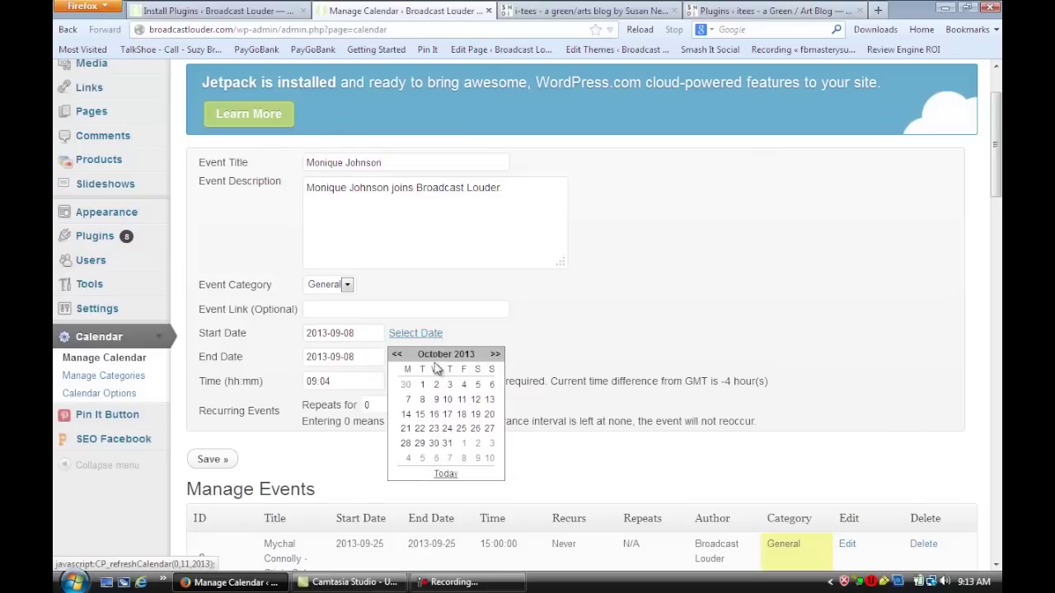
click(436, 385)
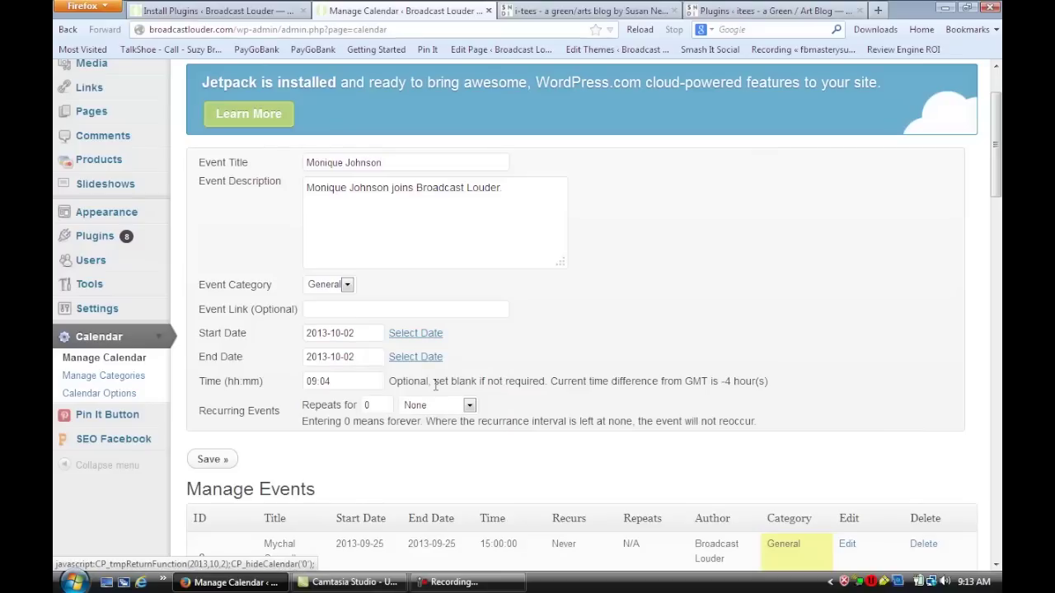
drag(330, 381, 285, 381)
click(297, 389)
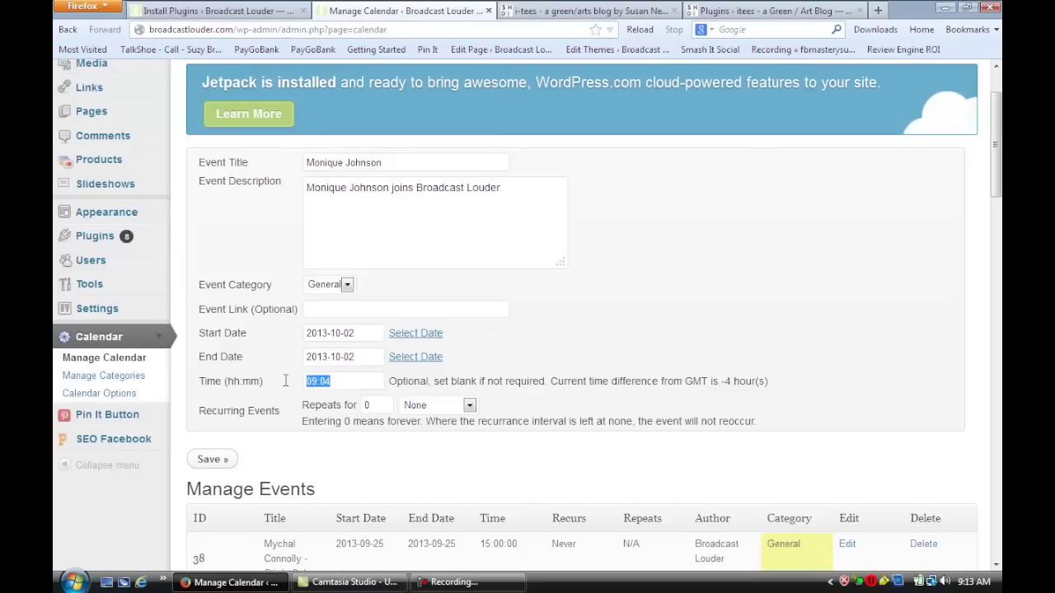
text(15)
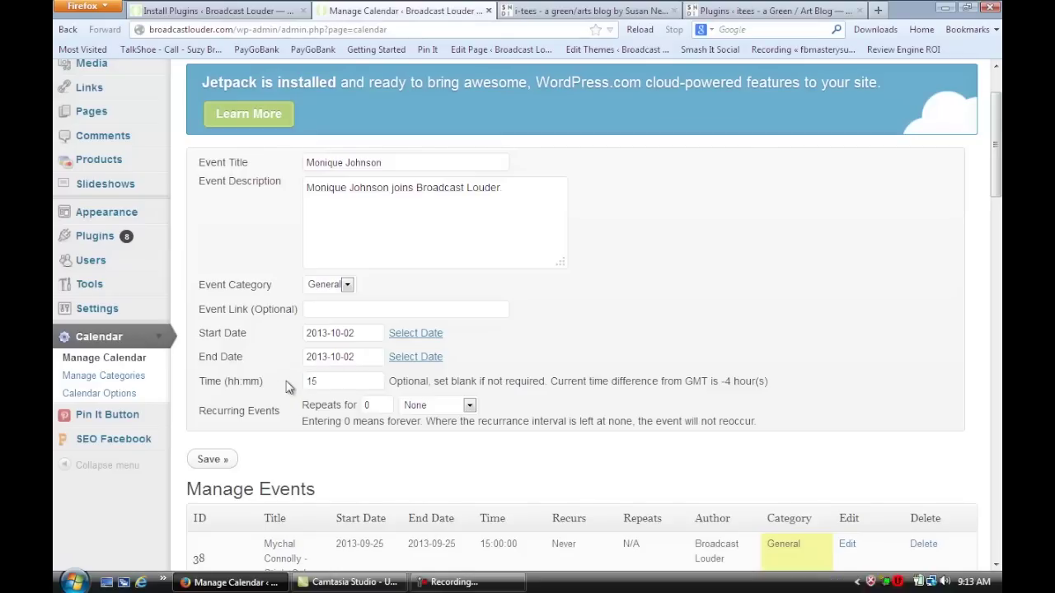
text(:00)
Set Recurring Events to None and save the event
click(379, 410)
click(469, 407)
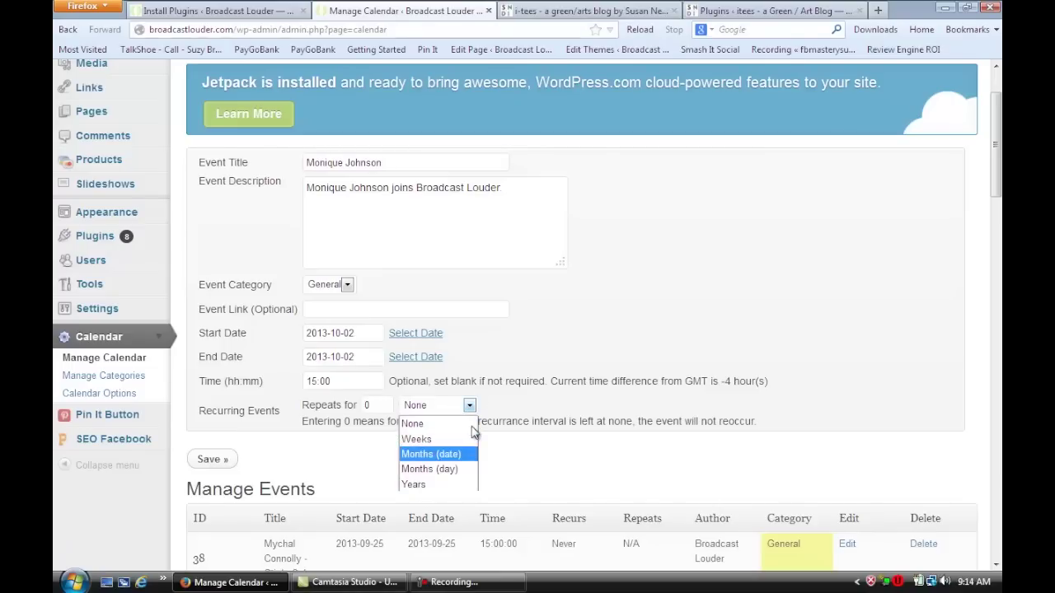
click(515, 438)
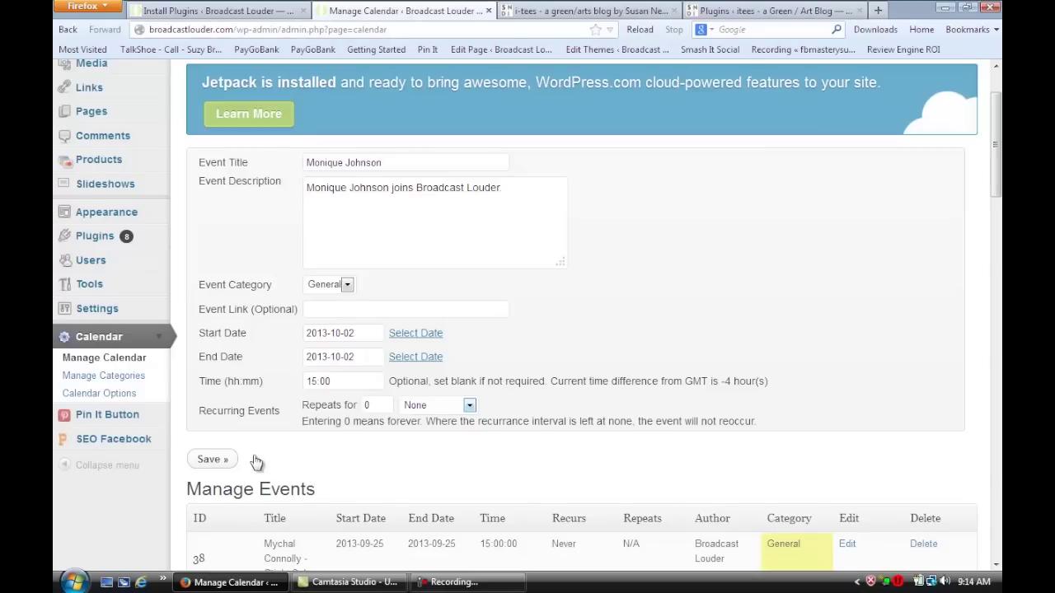
click(210, 466)
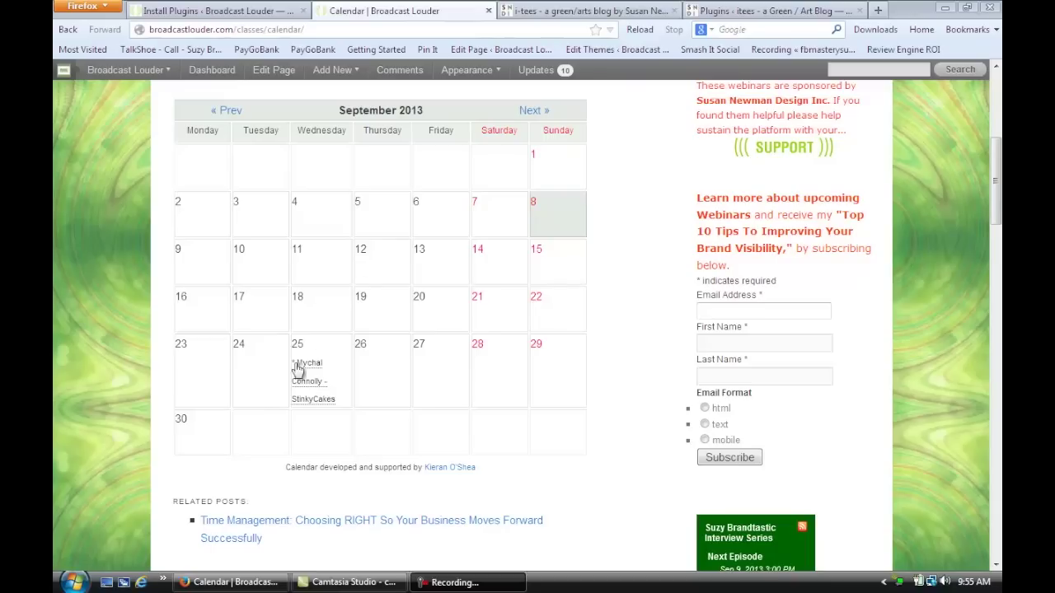
Move the site calendar to October 2013 and check the event on October 2 at 3:00 pm
mouse_move(303, 370)
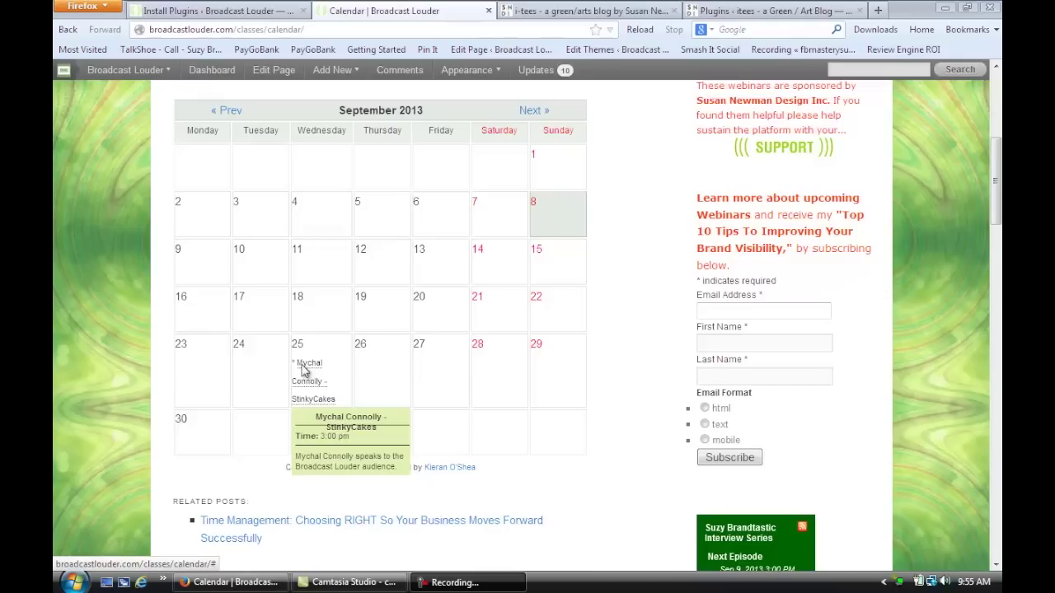
click(532, 112)
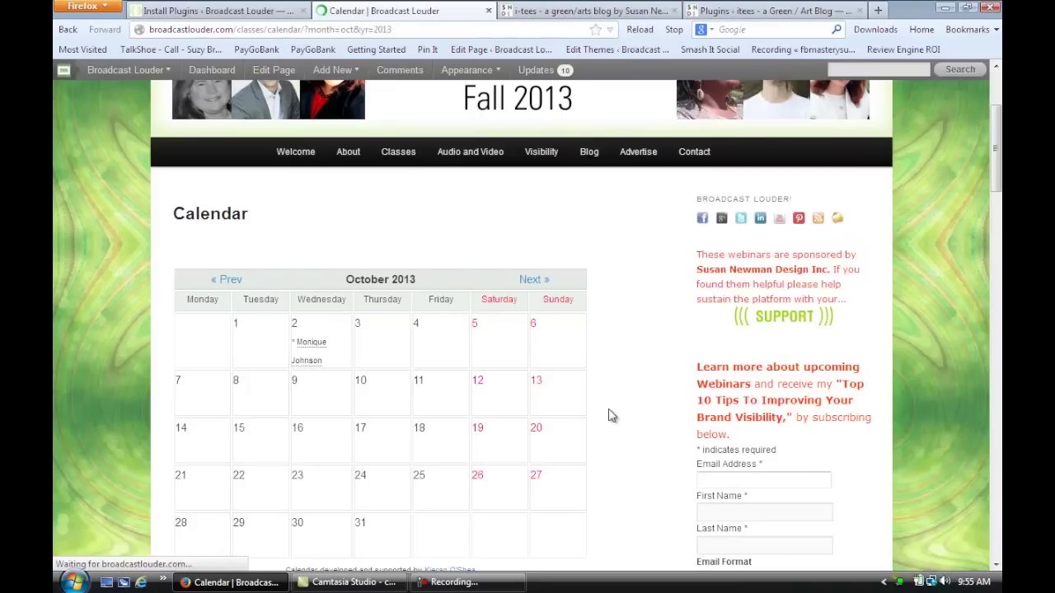
scroll(307, 362, down, 2)
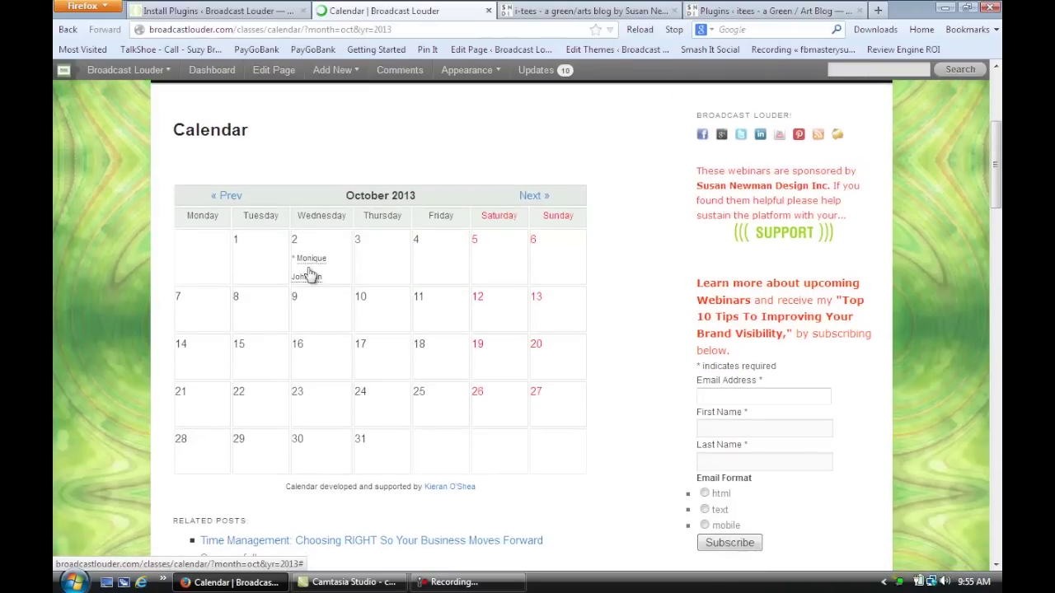
mouse_move(309, 258)
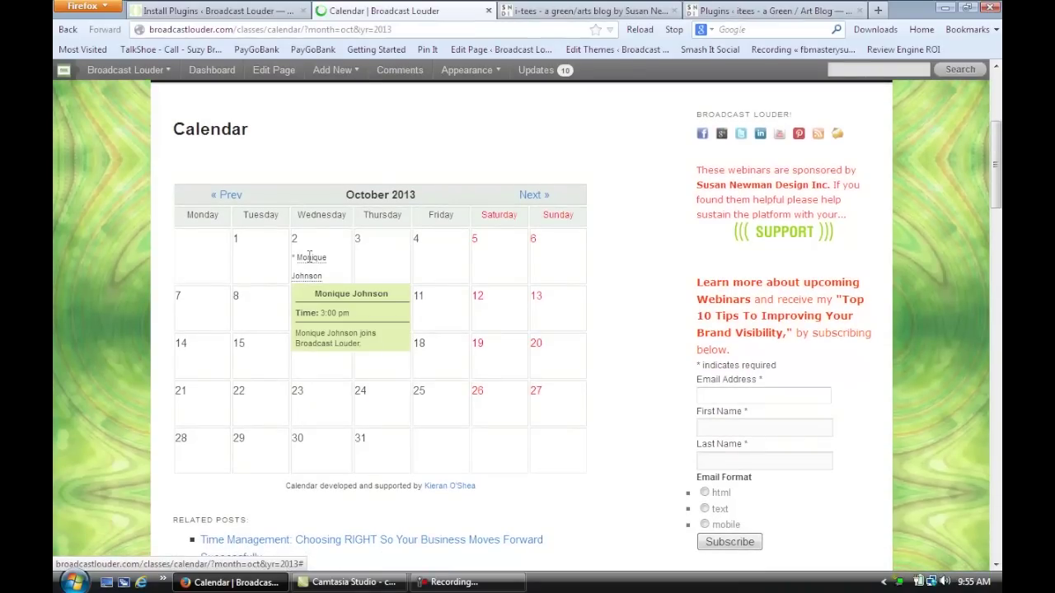